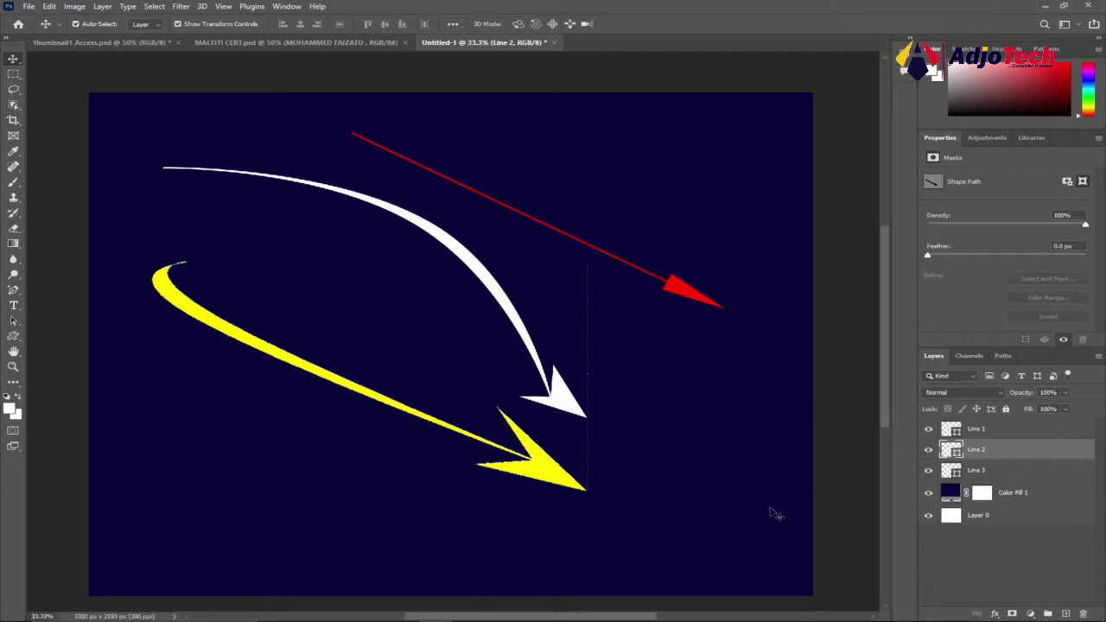
Nudge the curved white arrow slightly right and down on the navy canvas, then reselect its layer.
click(770, 510)
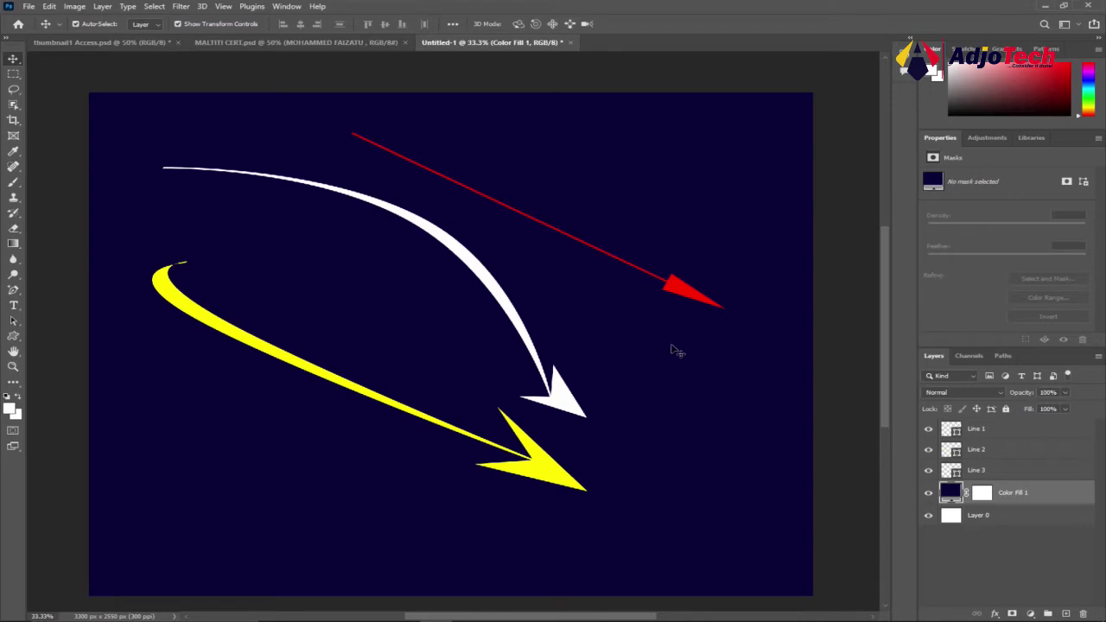
drag(488, 283, 559, 312)
click(332, 499)
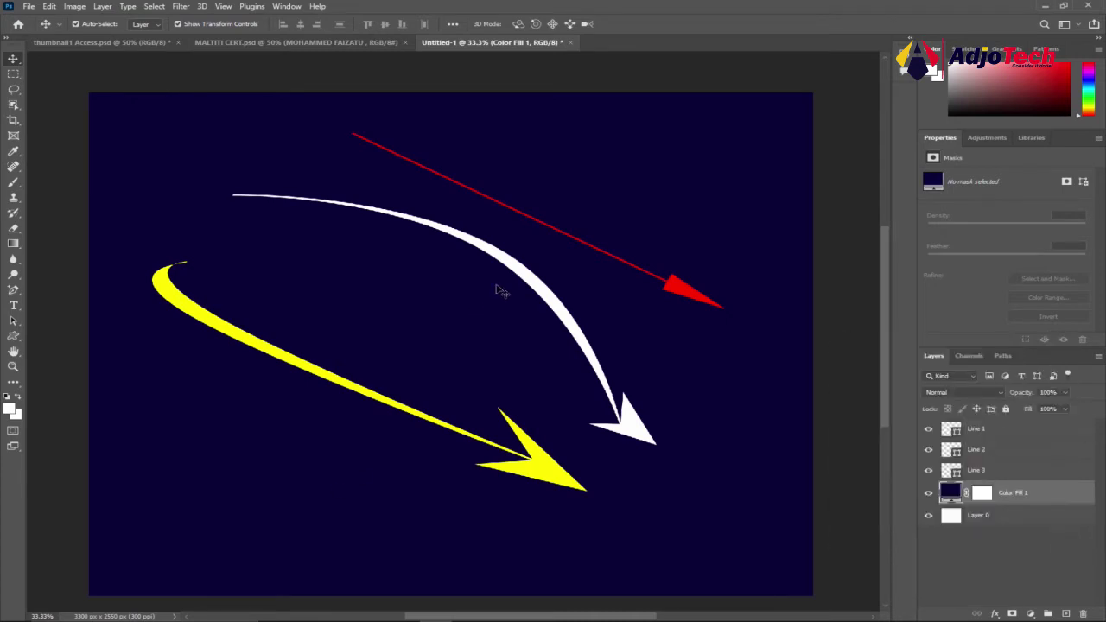
click(499, 253)
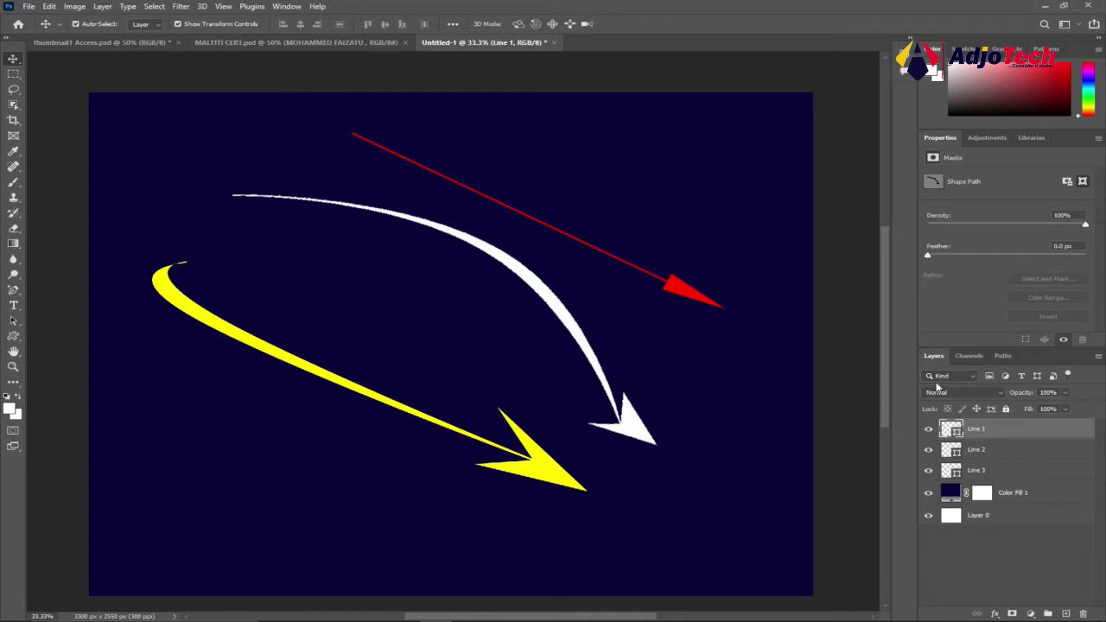
Select layers Line 1, Line 2 and Line 3 together and drag them to the trash.
shift+click(1019, 467)
drag(1018, 458, 1082, 612)
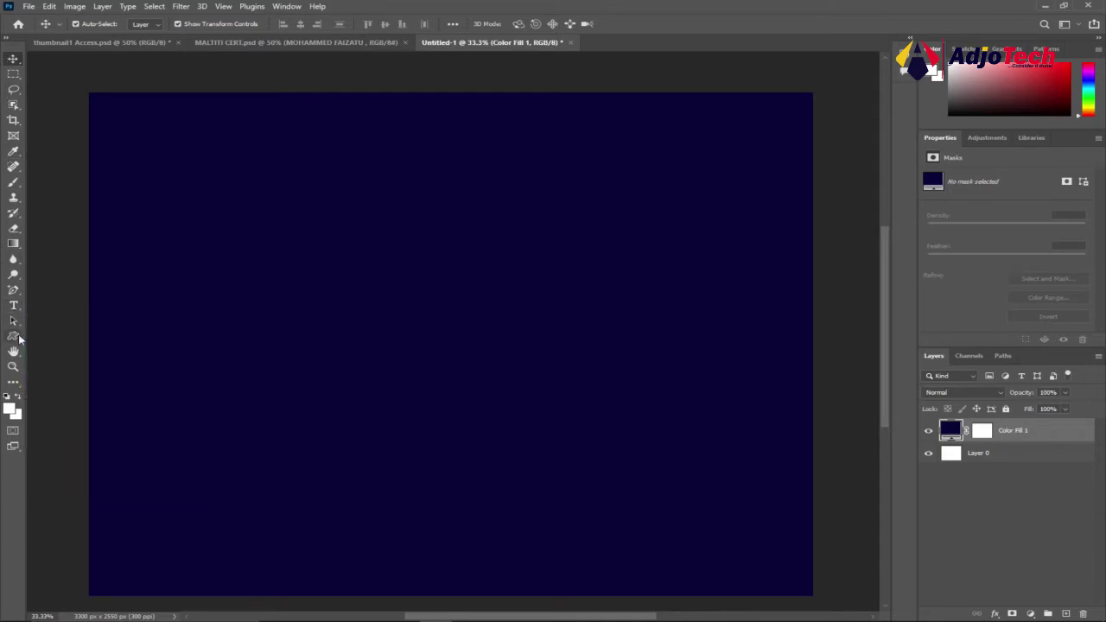
Choose the Line tool from the shape tools group.
click(14, 309)
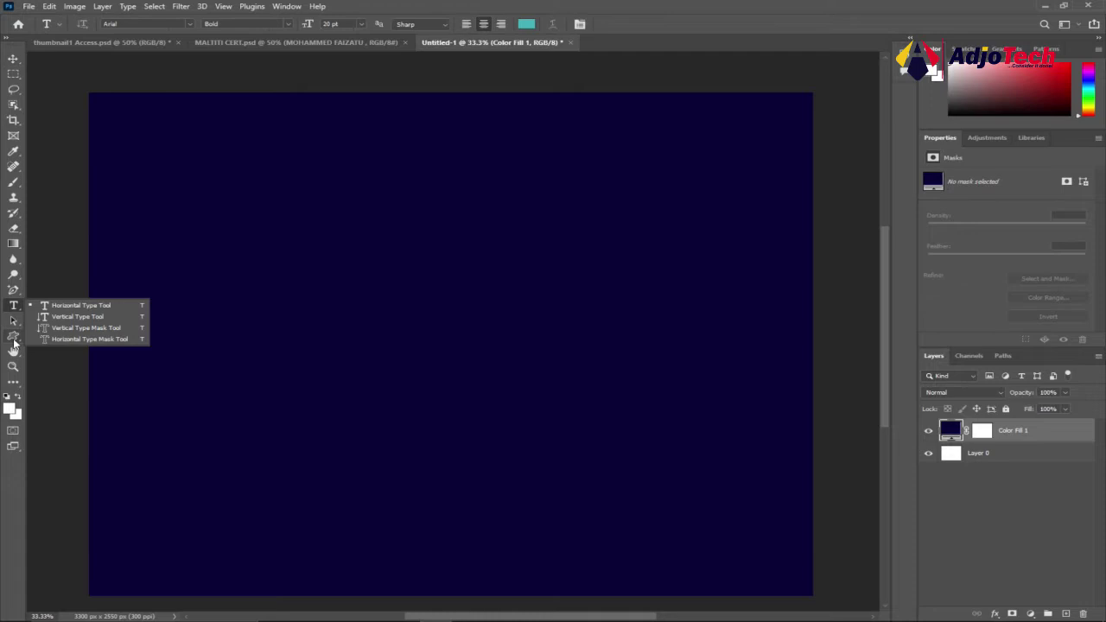
click(13, 335)
click(13, 335)
click(70, 381)
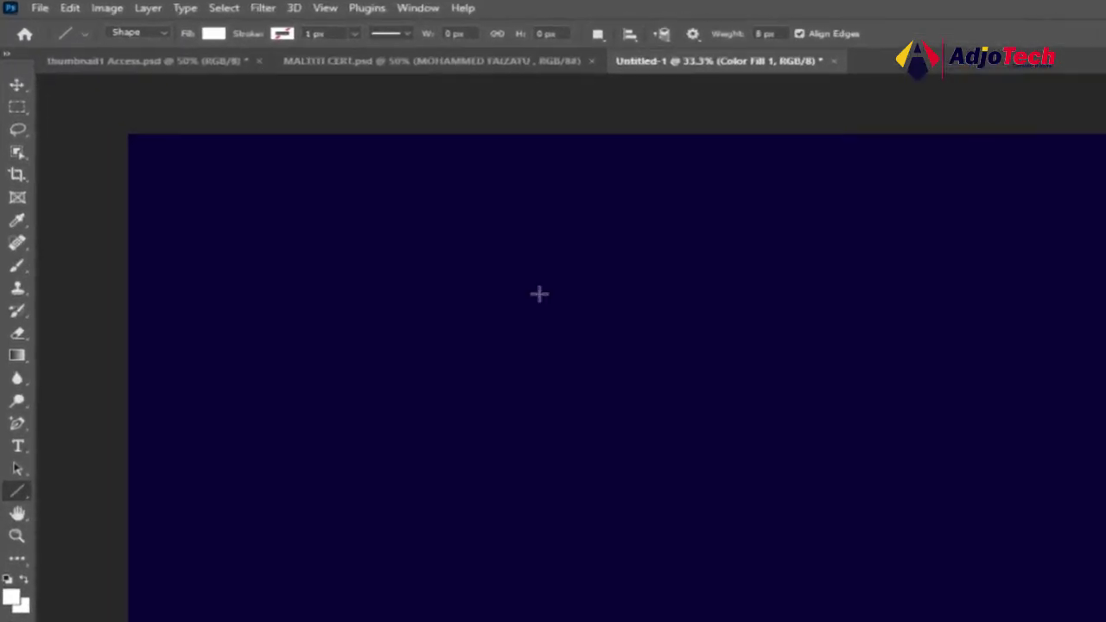
Set the line fill to yellow and enable an end arrowhead with 8 px weight.
click(201, 31)
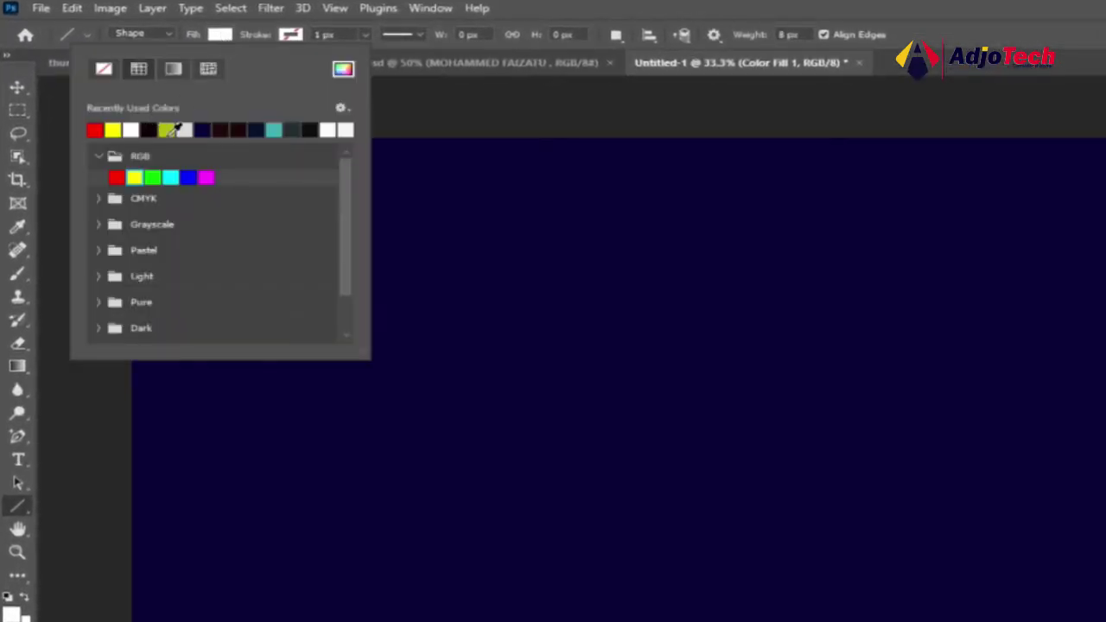
click(114, 128)
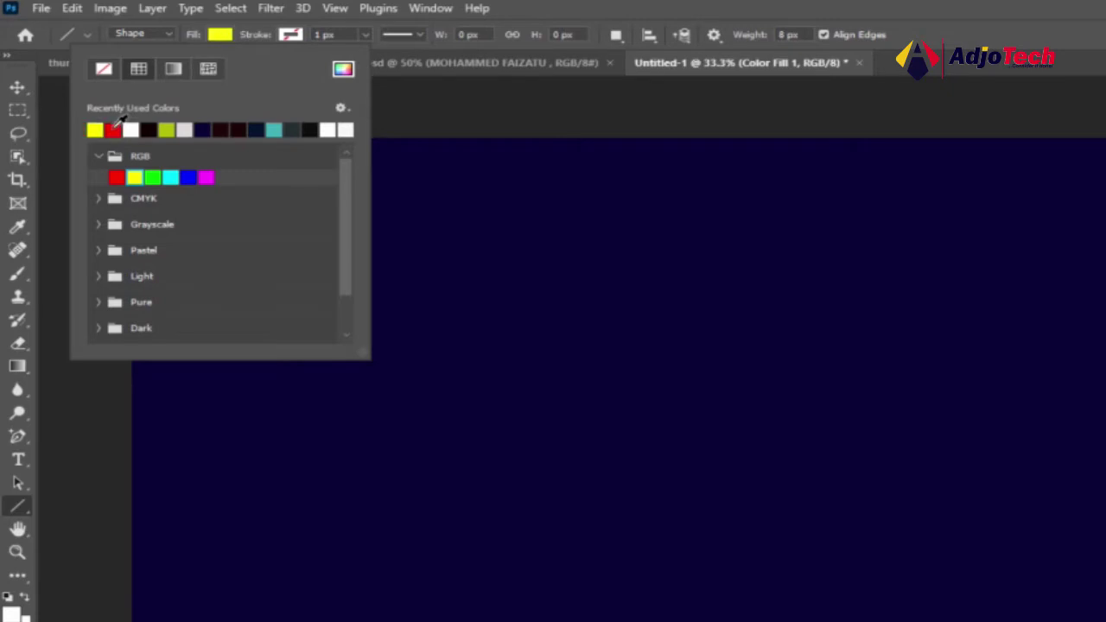
click(232, 36)
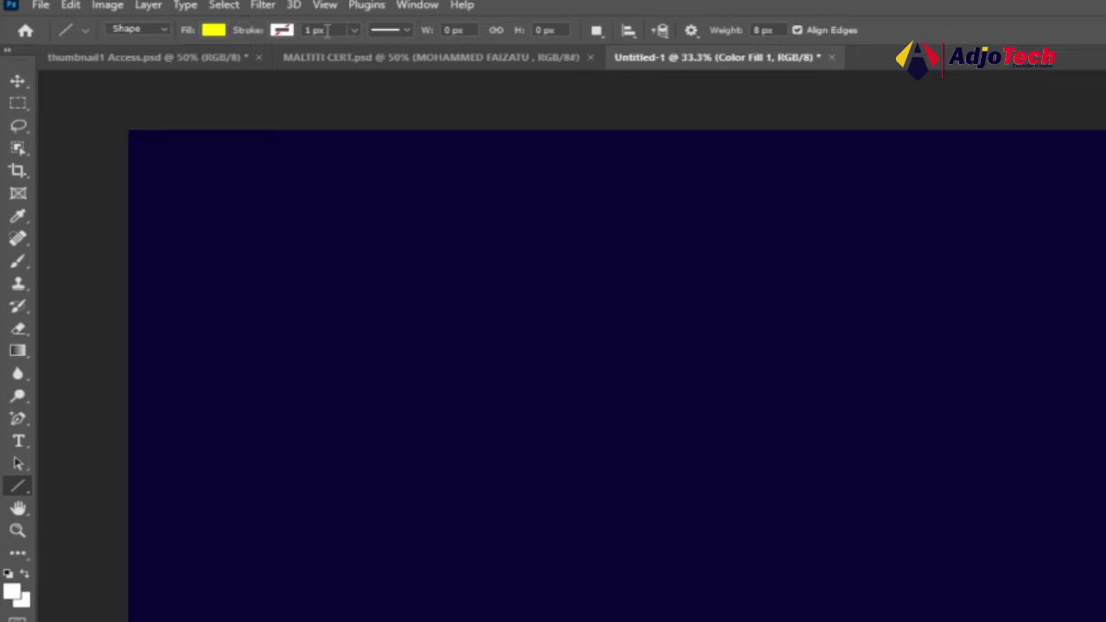
click(693, 32)
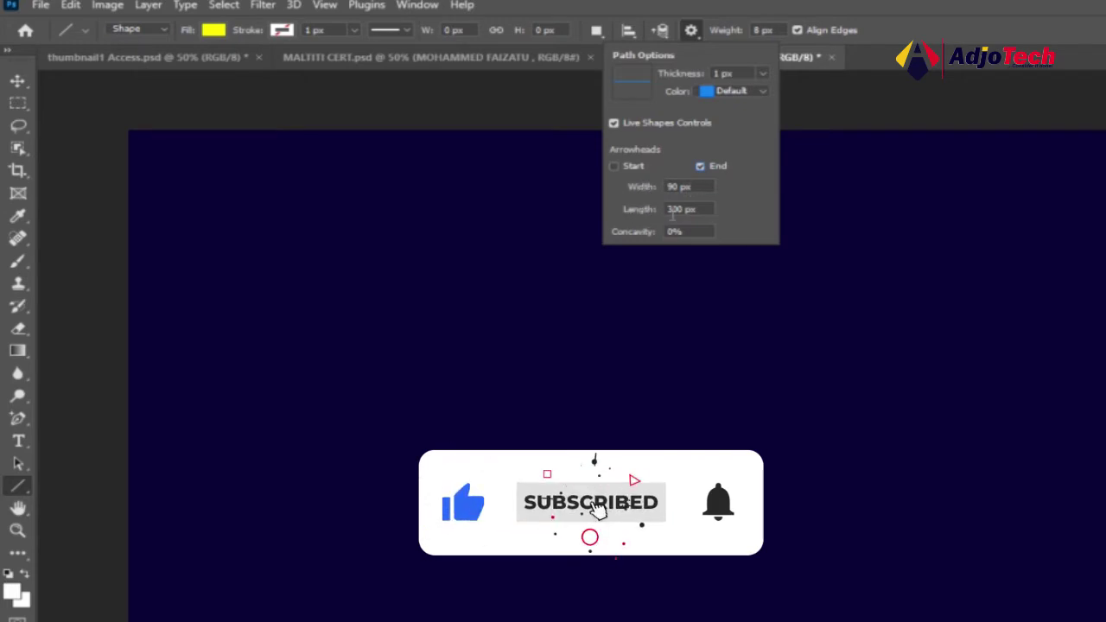
click(760, 29)
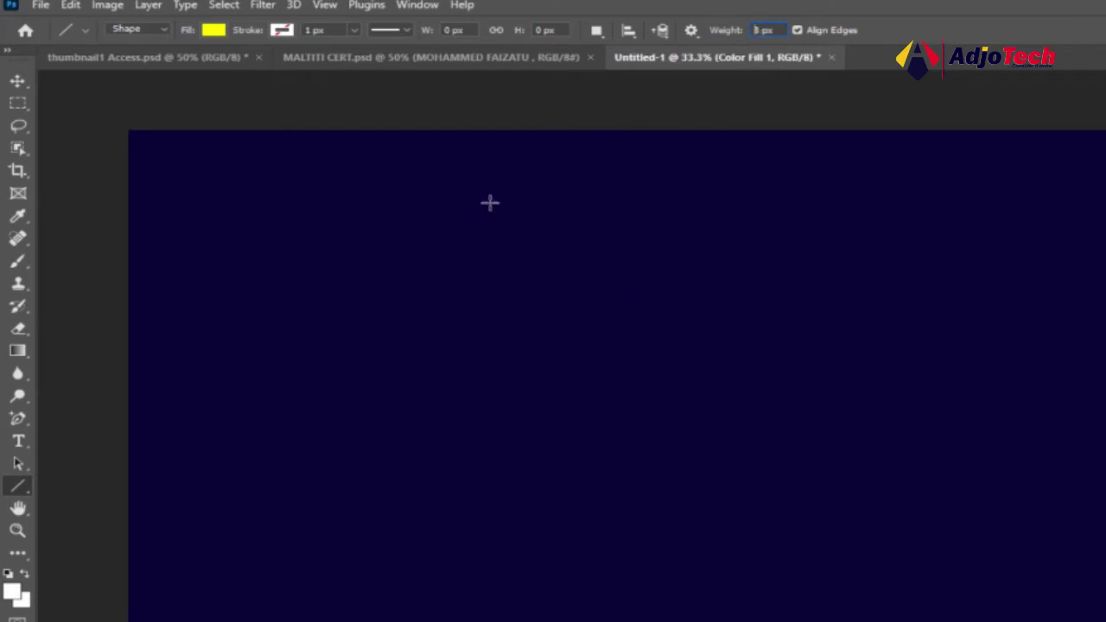
Draw a straight yellow arrow from the upper left down to the right, then deselect it.
drag(489, 204, 1034, 472)
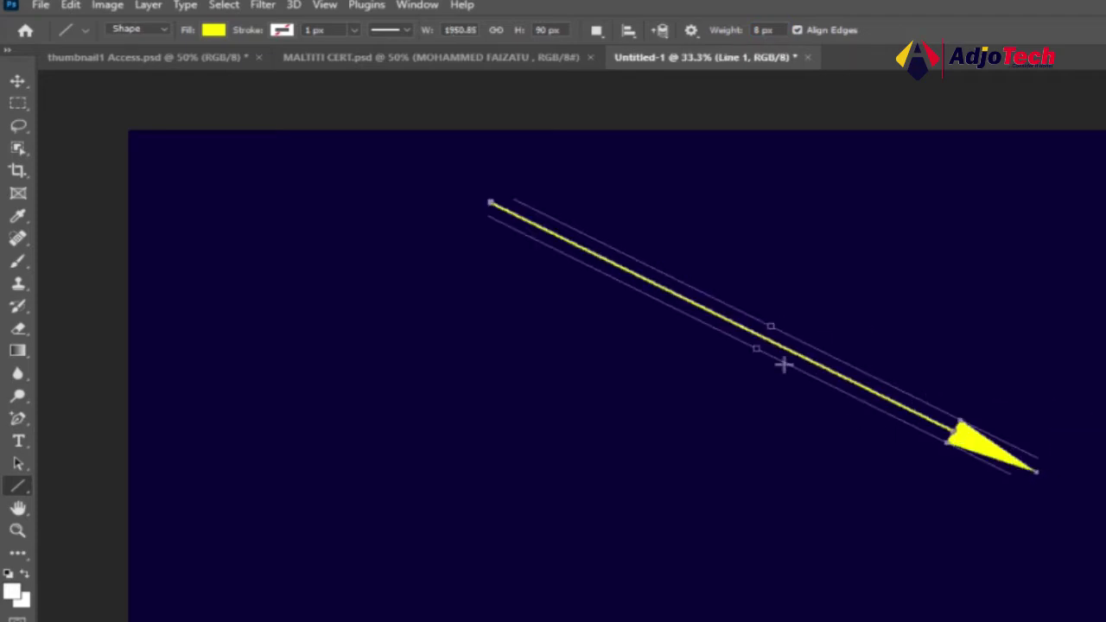
click(17, 81)
click(644, 520)
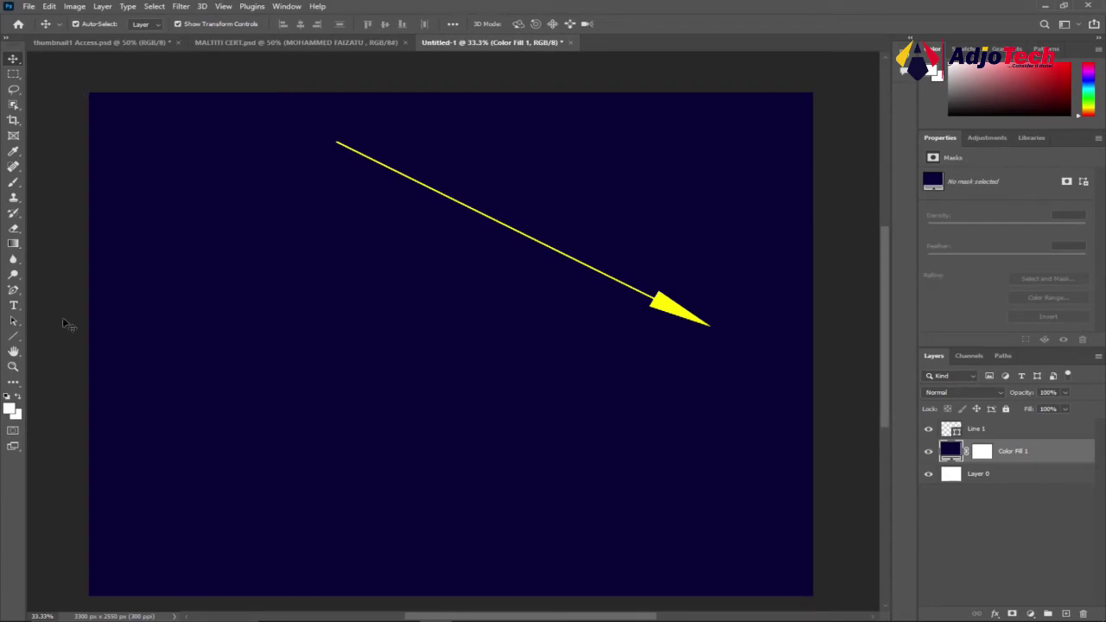
Draw a second straight arrow below the yellow one, fill it white, and deselect it.
mouse_move(13, 336)
mouse_down()
mouse_move(64, 354)
mouse_move(69, 381)
mouse_up()
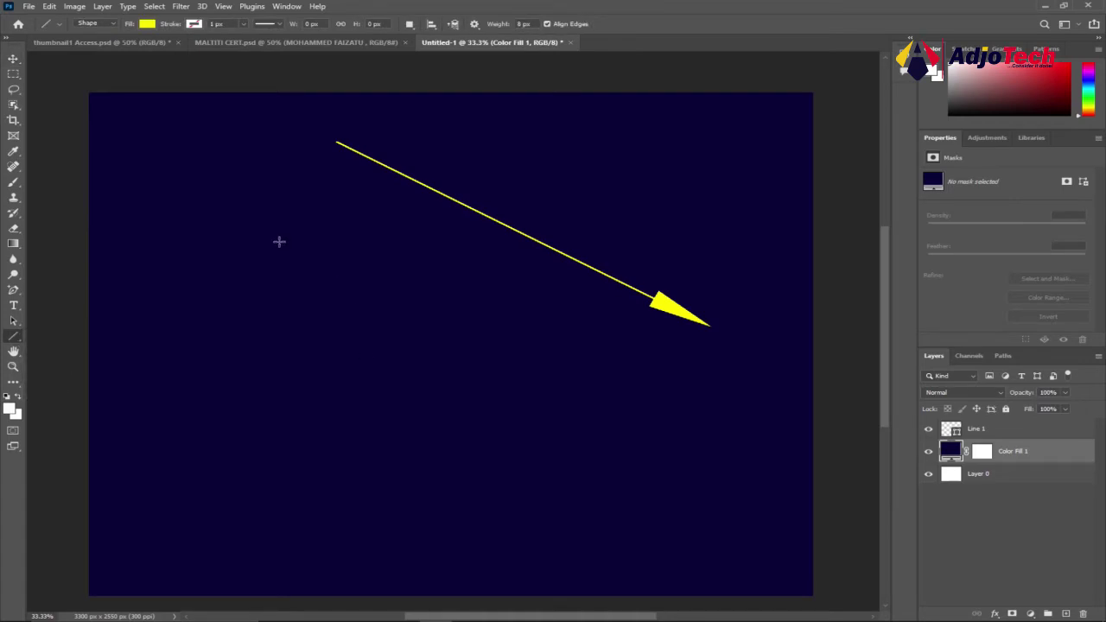
drag(159, 173, 648, 453)
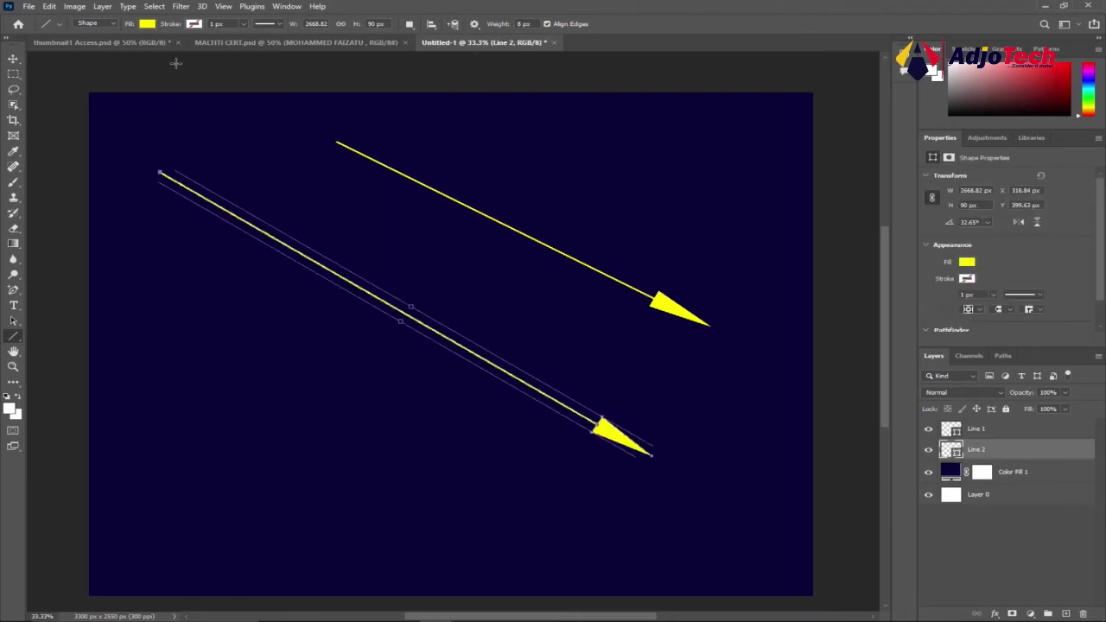
click(148, 24)
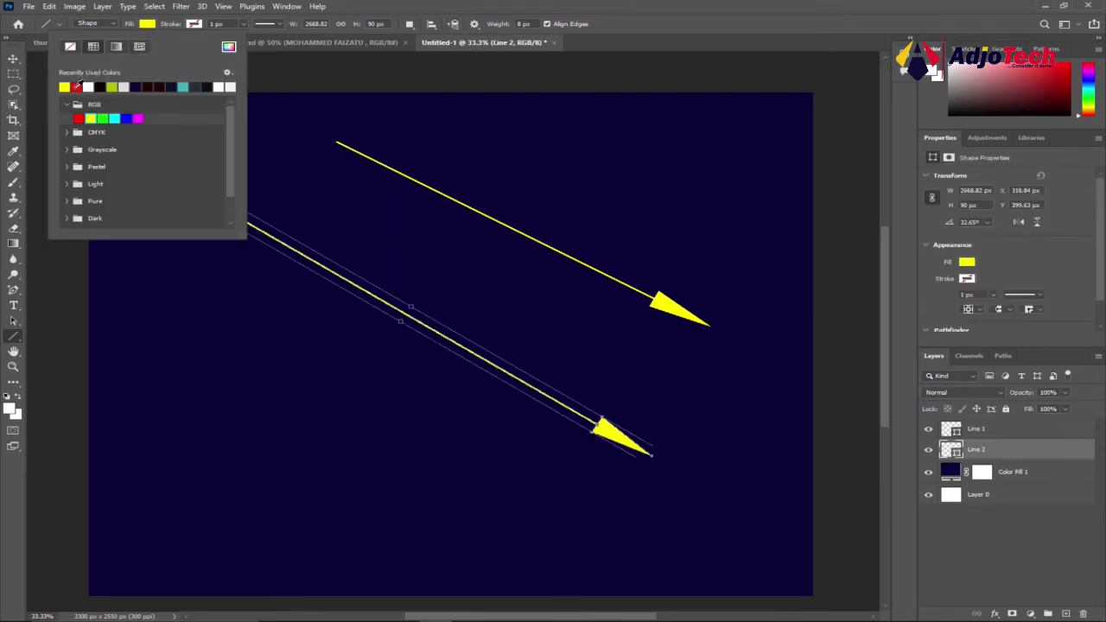
click(88, 87)
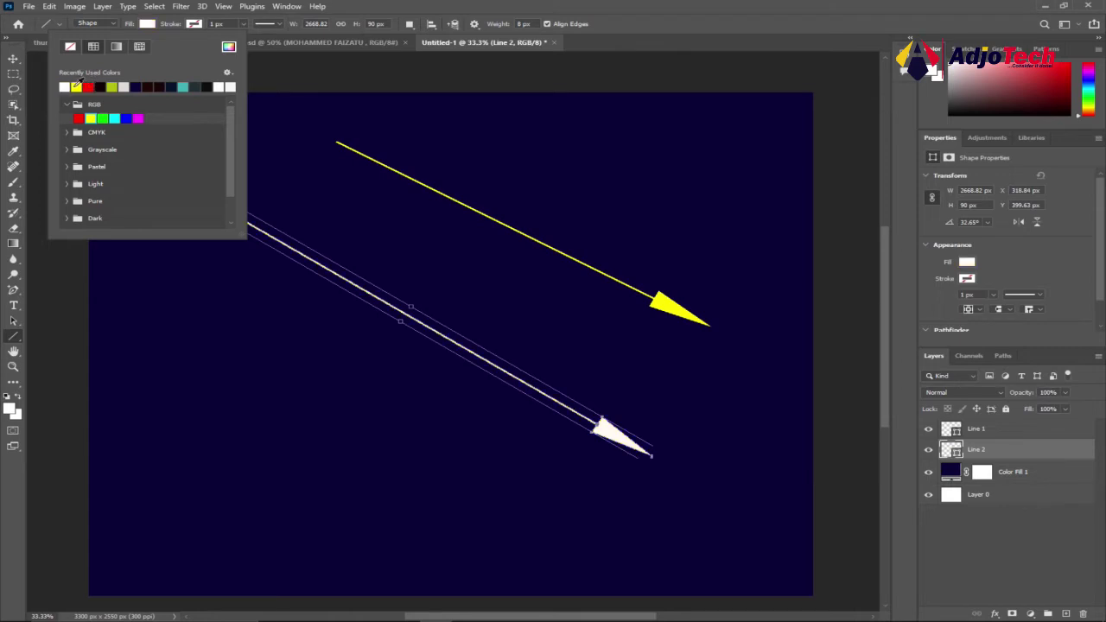
click(13, 58)
click(432, 350)
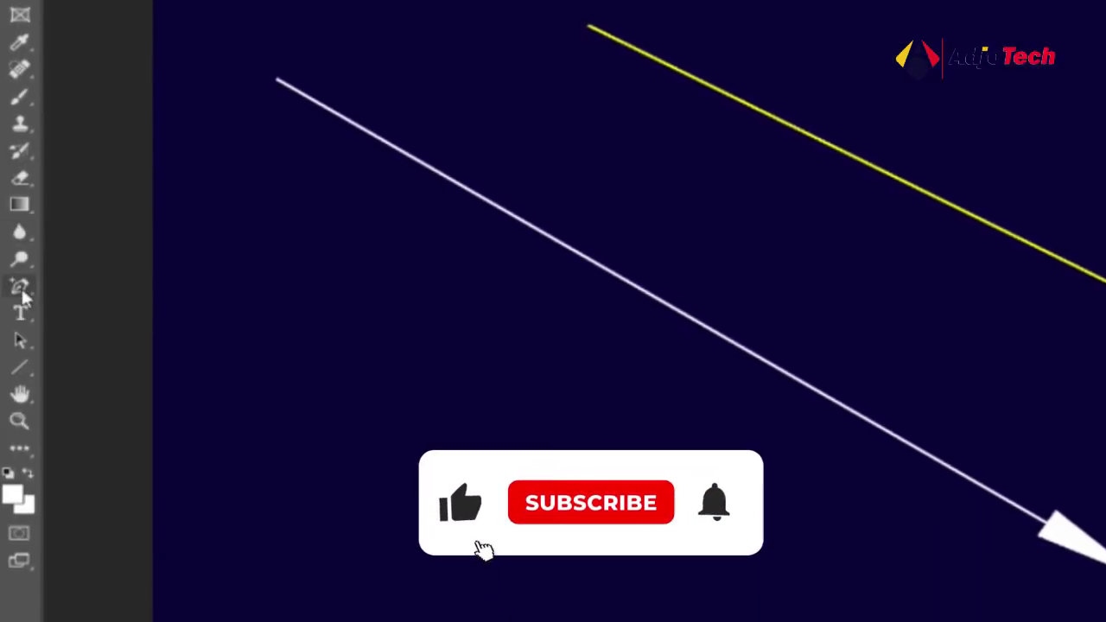
Zoom in on the two arrows, select the Line 2 layer, and choose the Add Anchor Point Tool.
right_click(21, 288)
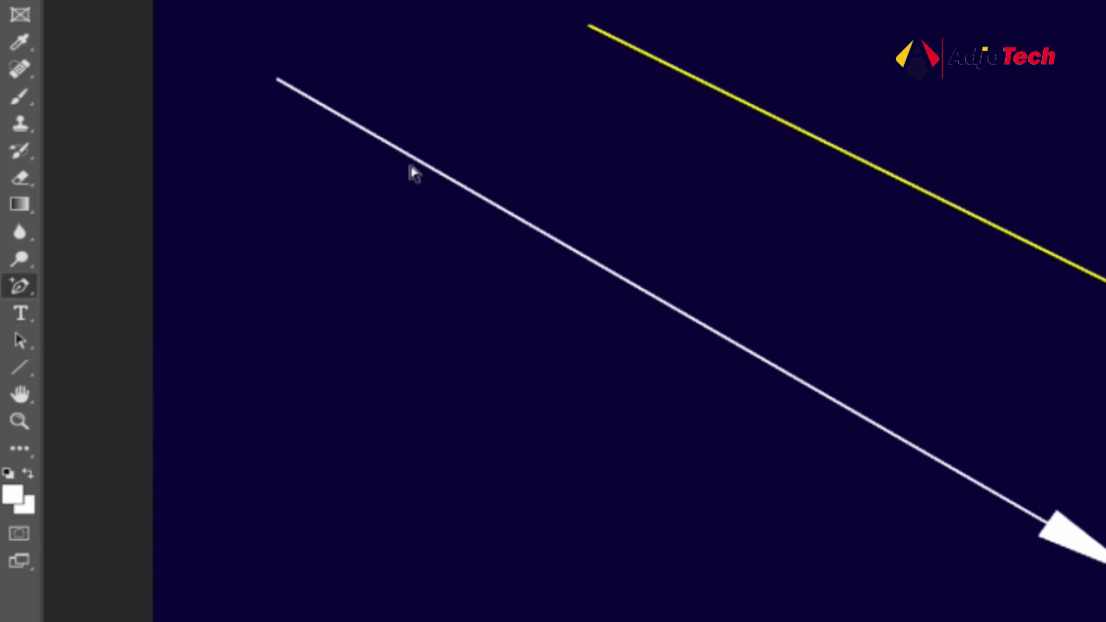
click(20, 421)
click(573, 316)
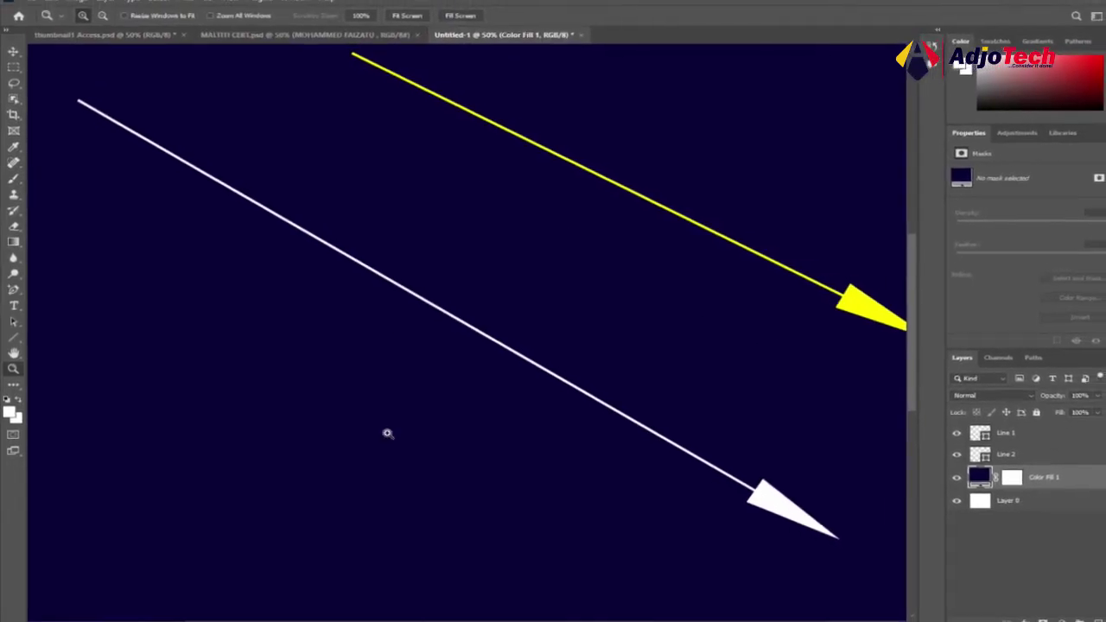
click(1026, 452)
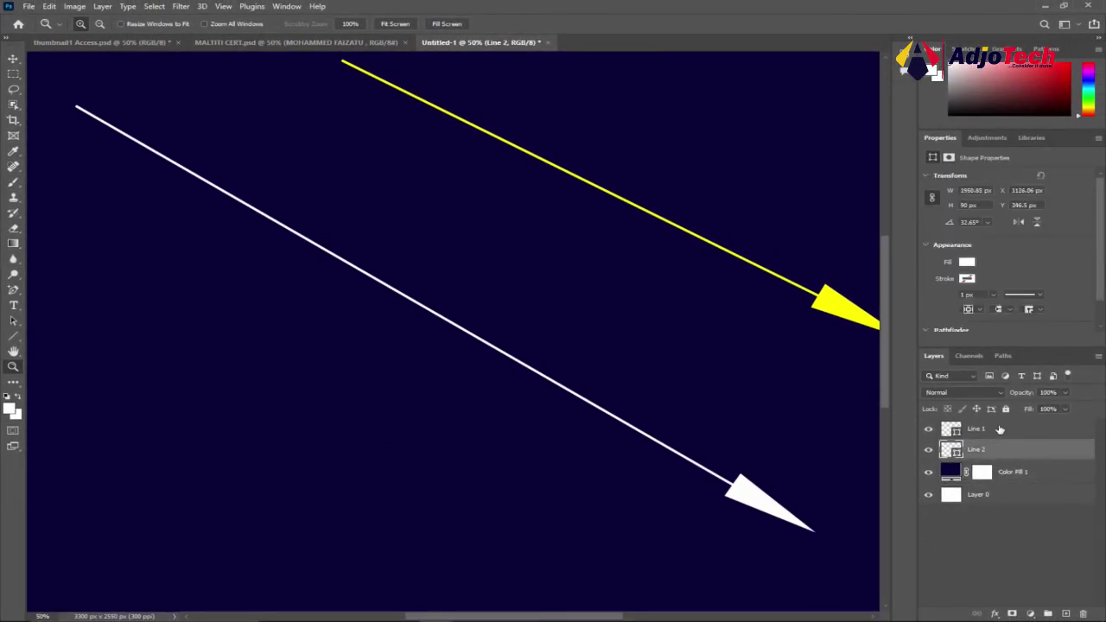
click(1000, 429)
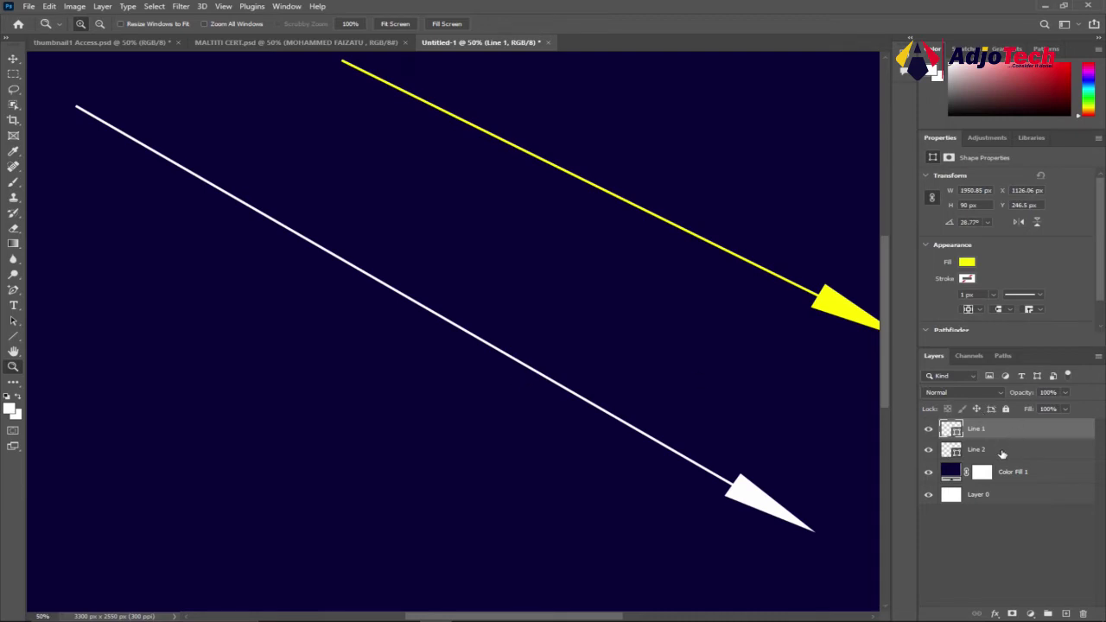
click(1002, 452)
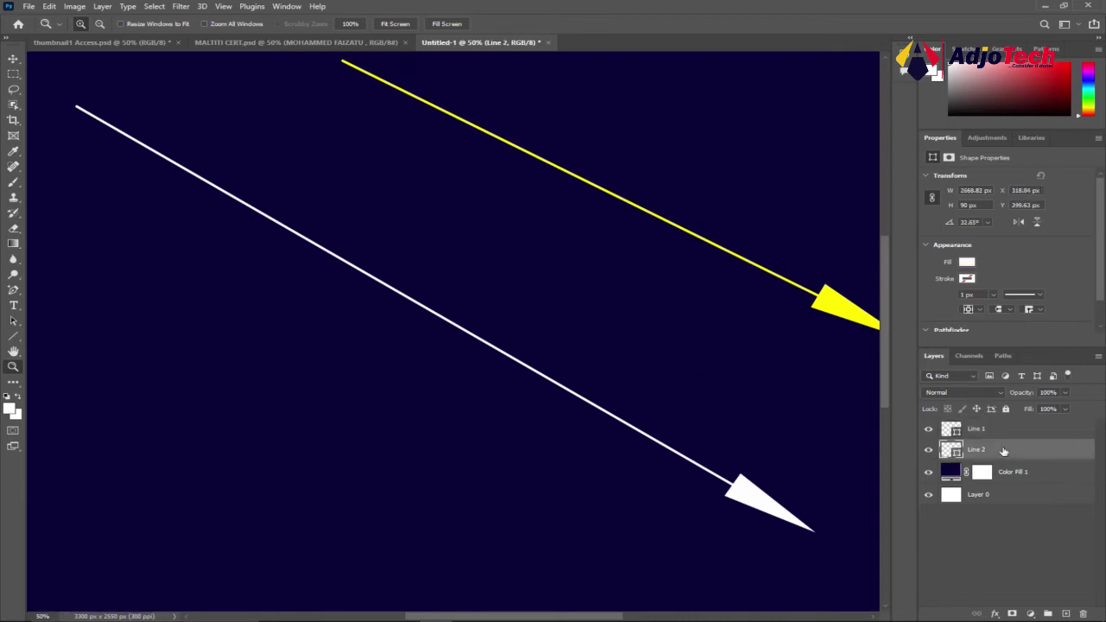
click(11, 291)
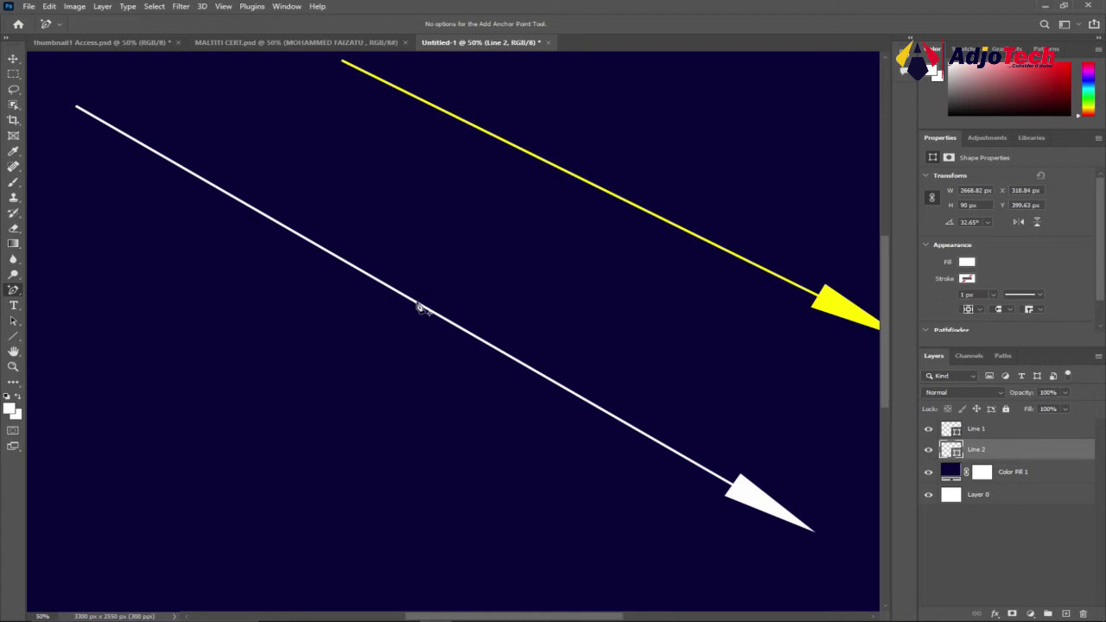
Bend the white line's middle and lower edge upward into a thin curve.
click(418, 306)
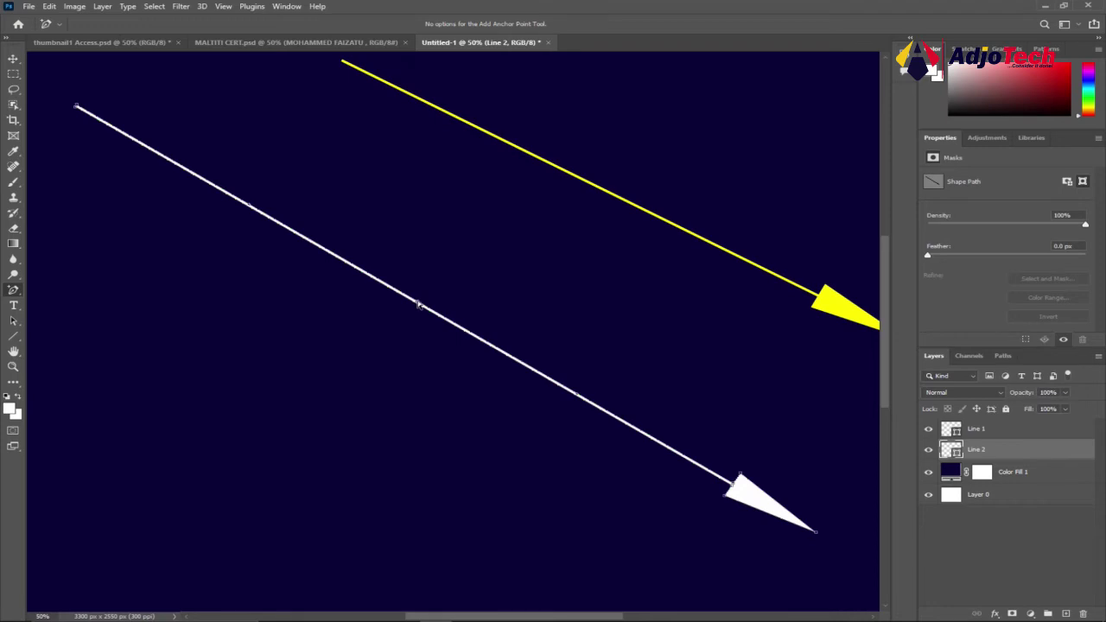
drag(418, 304, 494, 219)
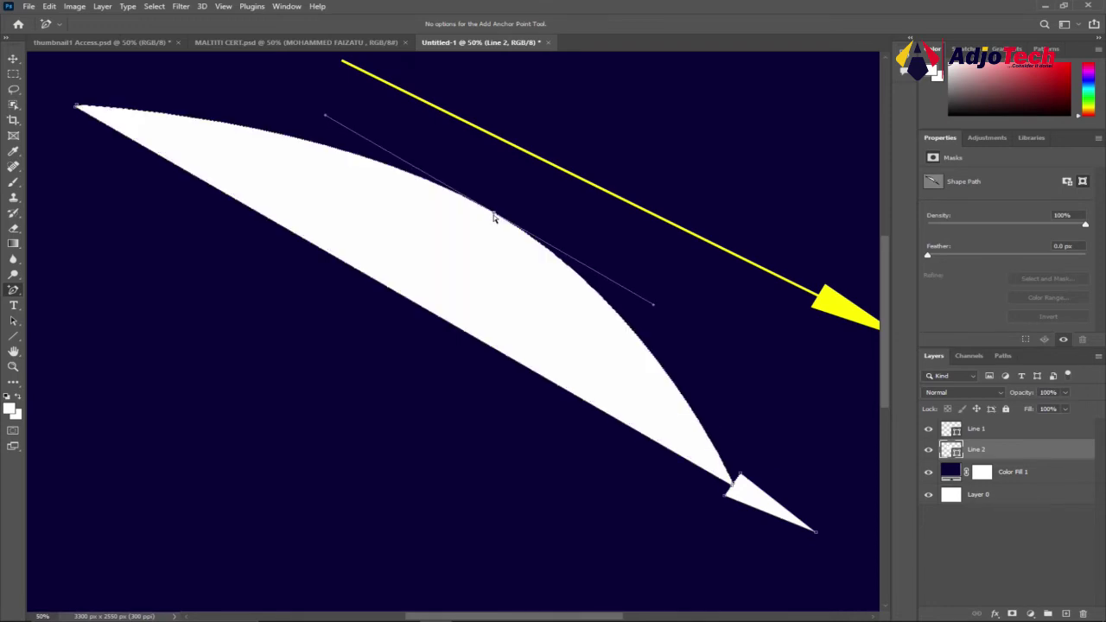
ctrl+click(412, 304)
drag(411, 304, 465, 222)
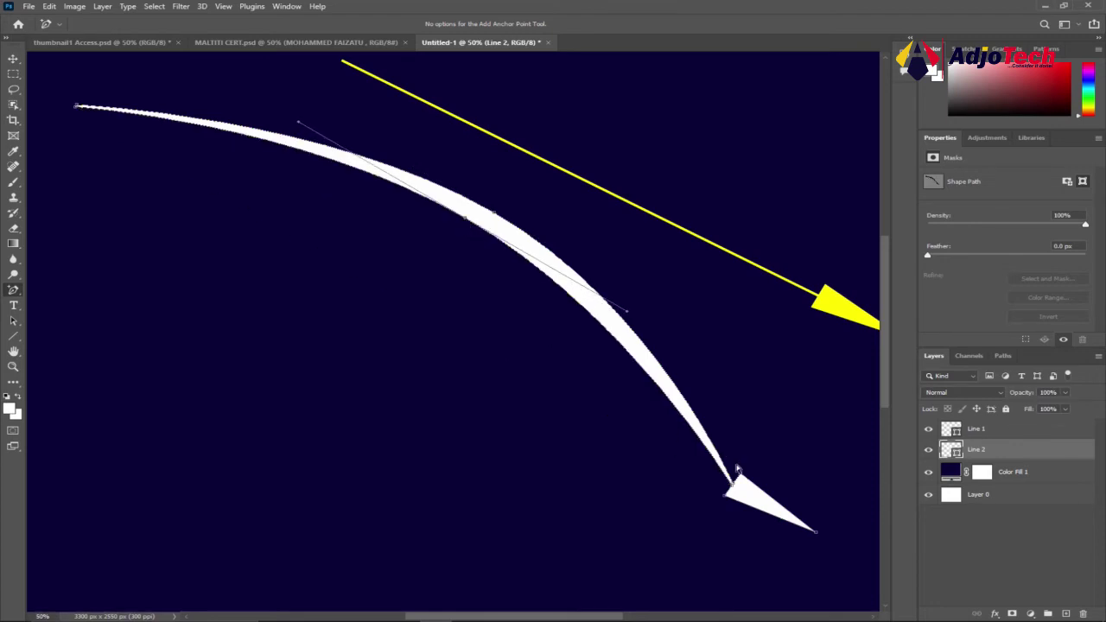
Widen the white arrowhead by pulling its upper corner up and lower corner left.
drag(739, 474, 733, 441)
drag(724, 499, 688, 491)
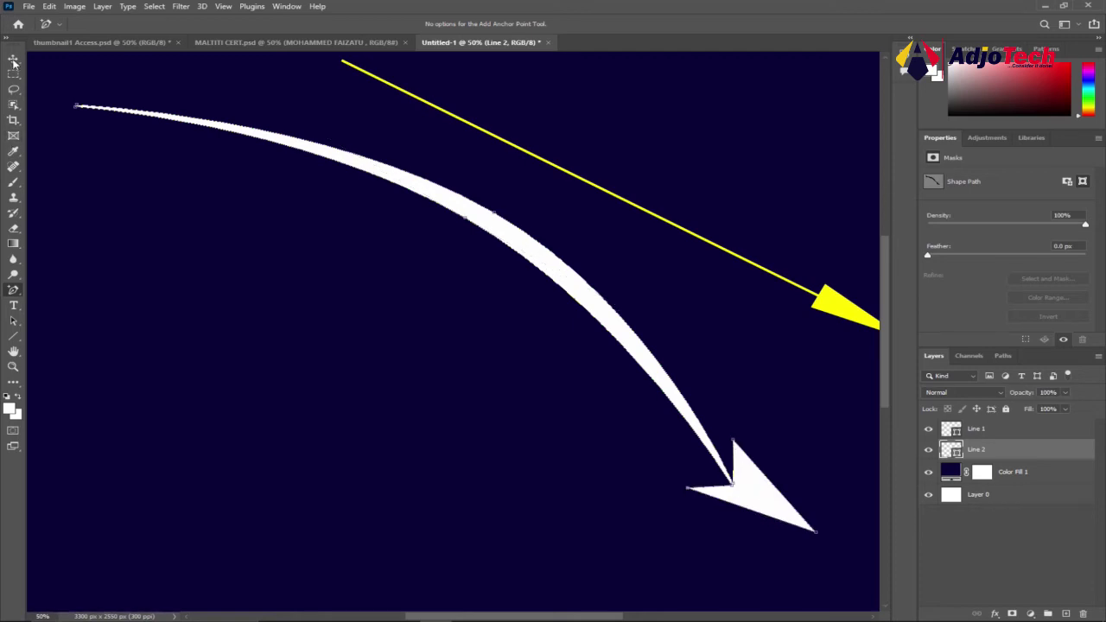
key(v)
click(448, 406)
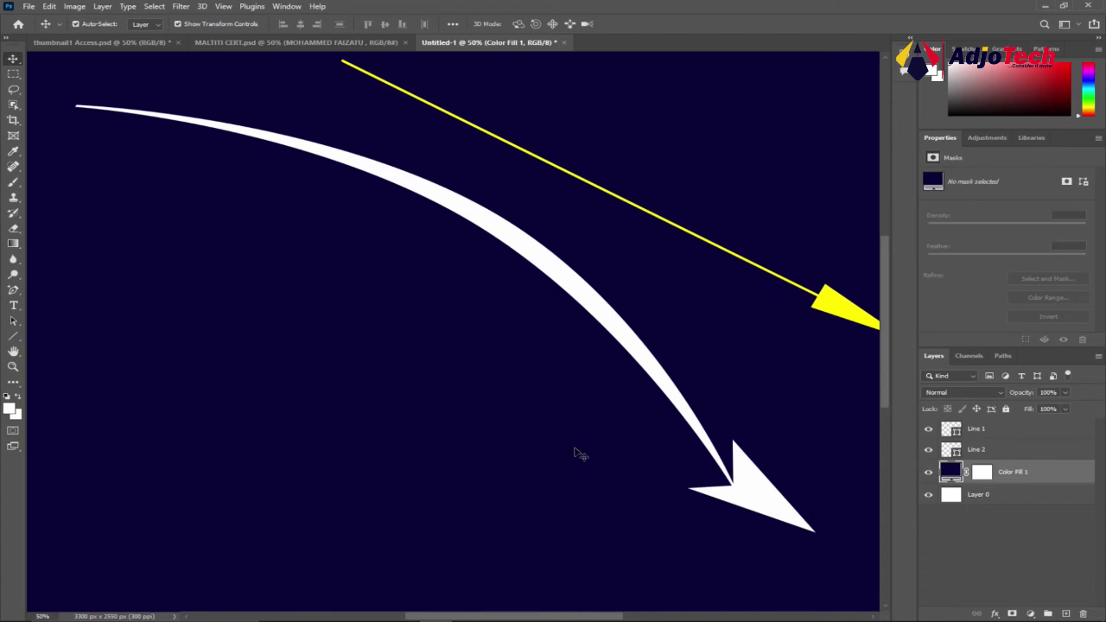
Zoom out and draw a third straight arrow below the white curve.
key(z)
alt+click(474, 364)
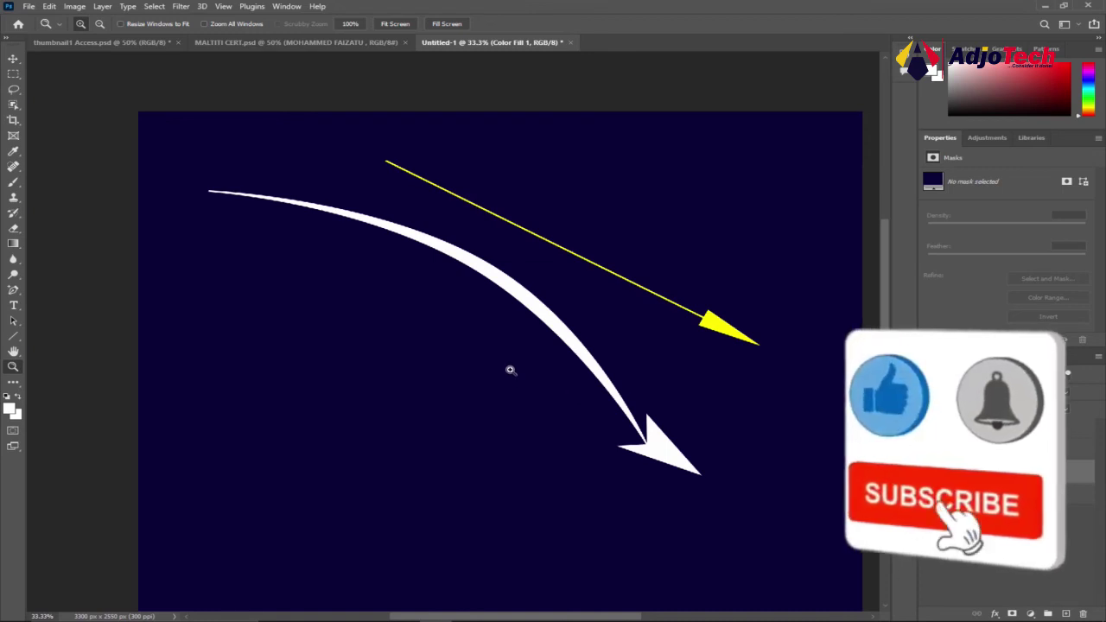
click(14, 61)
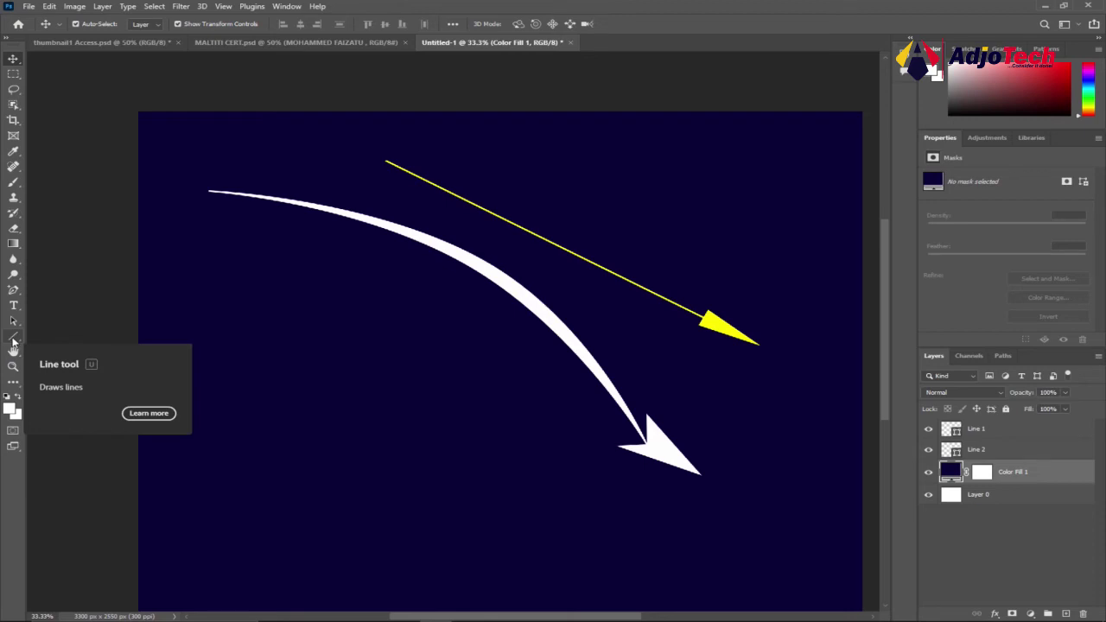
click(13, 339)
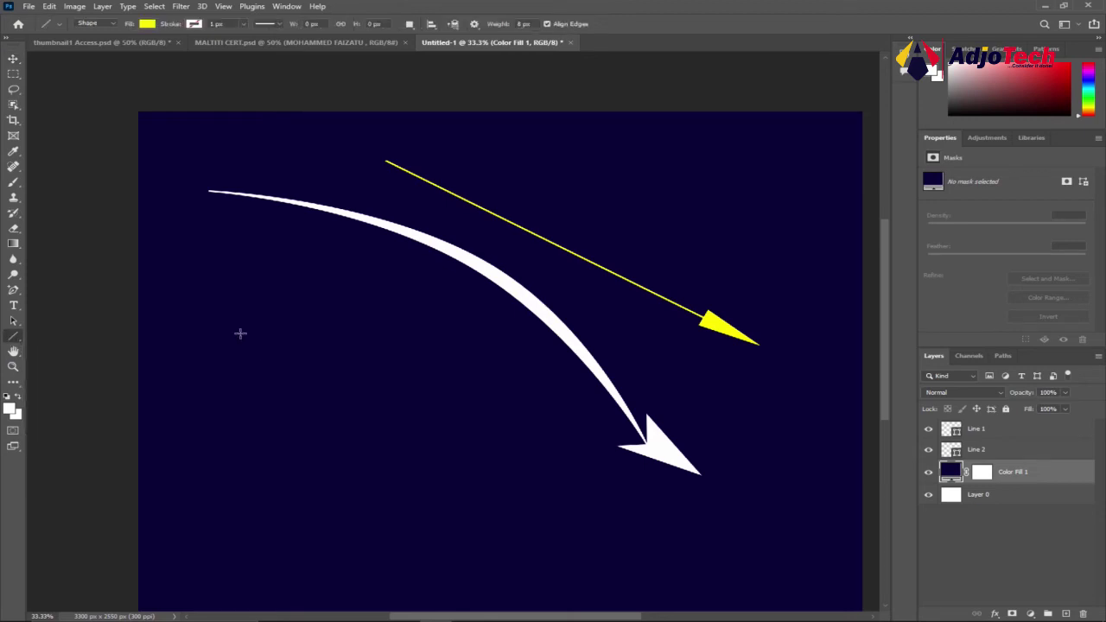
drag(191, 284, 529, 515)
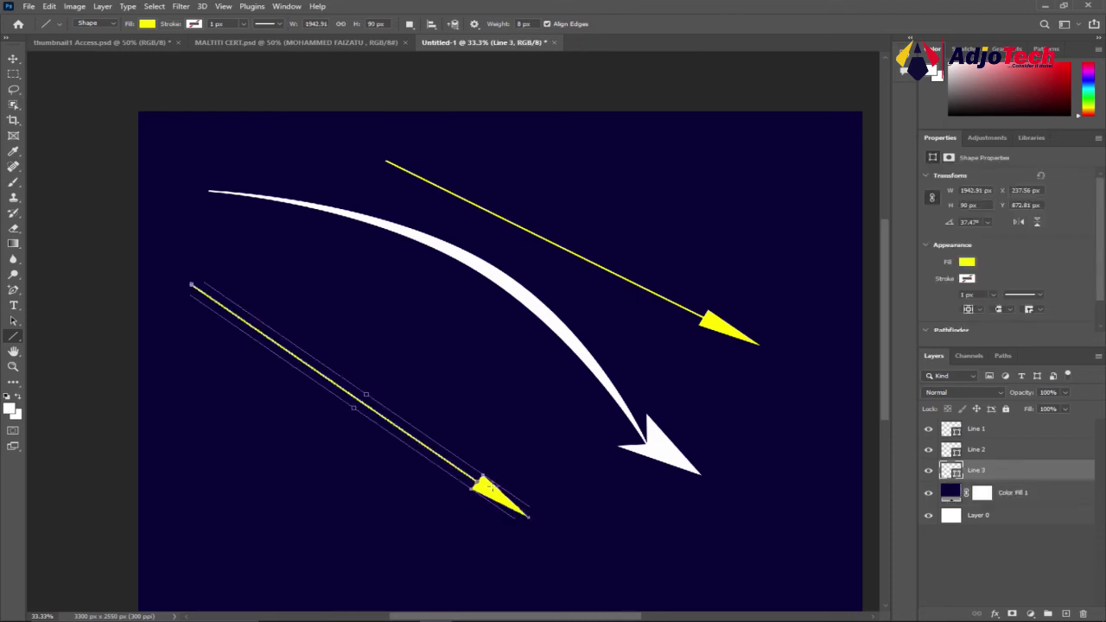
Change the new Line 3 arrow's fill to red and deselect it.
click(146, 25)
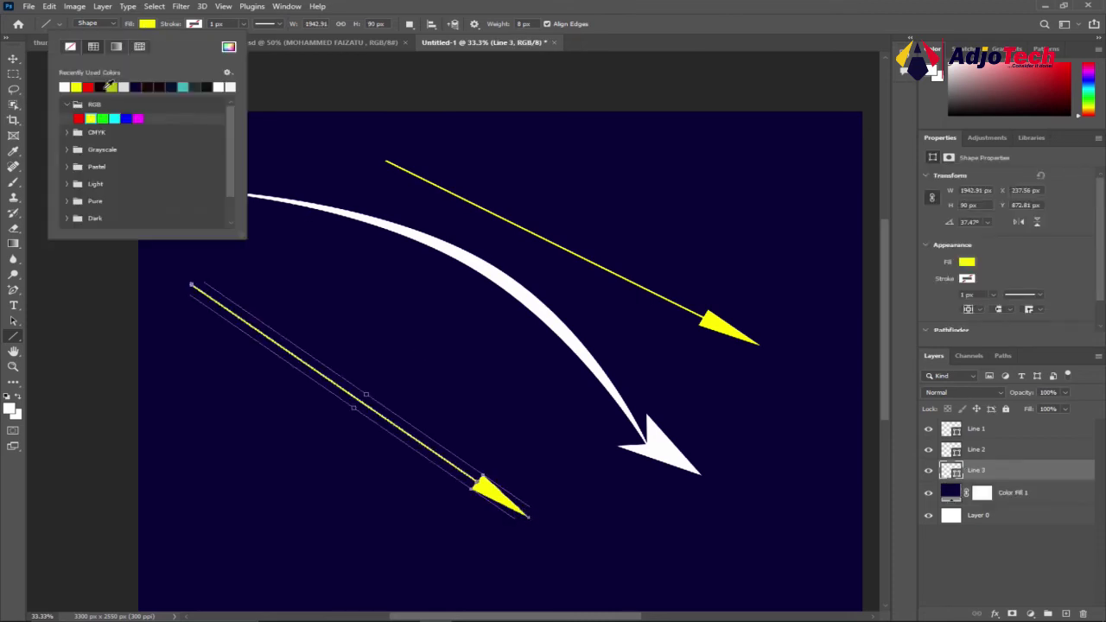
click(89, 87)
click(13, 59)
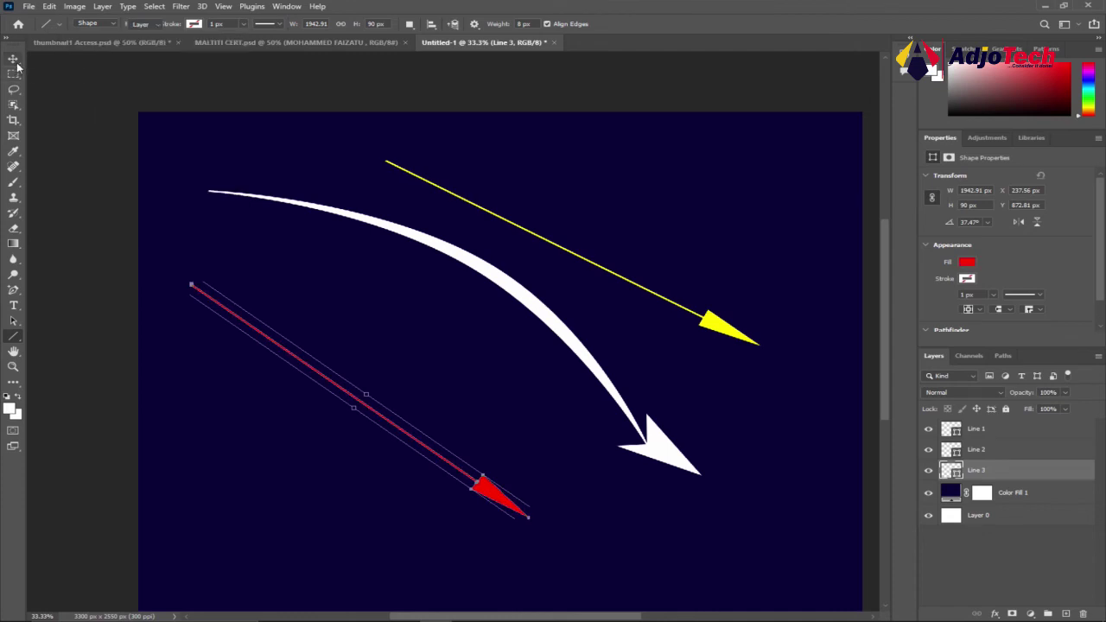
click(13, 58)
drag(190, 398, 308, 457)
click(13, 367)
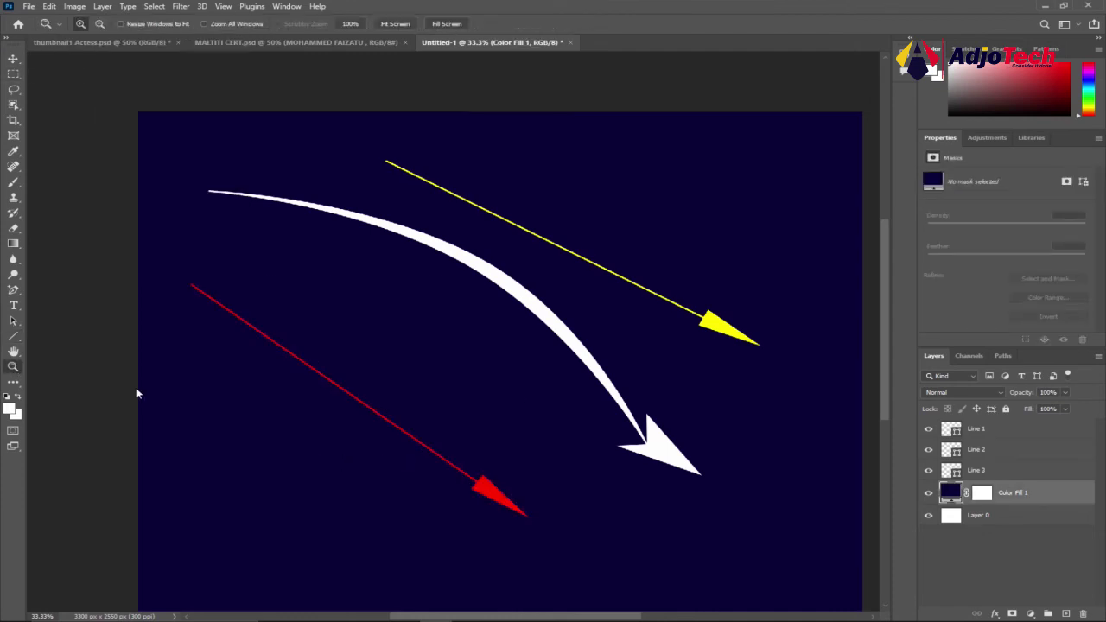
Zoom to 50%, choose the Add Anchor Point Tool, and select the Line 3 layer.
click(358, 418)
click(13, 59)
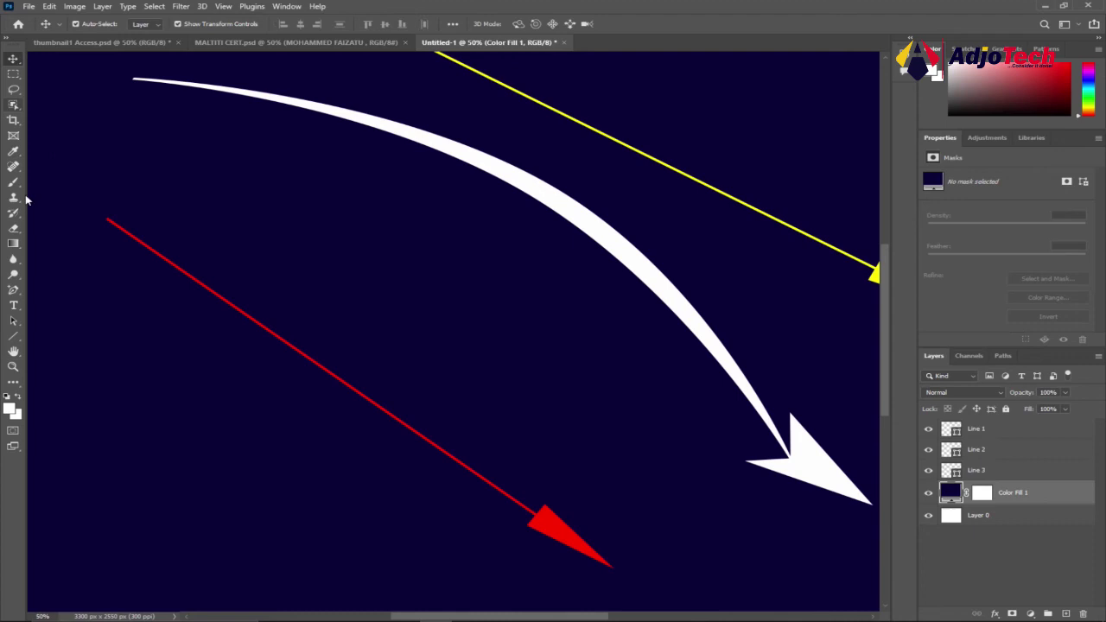
click(13, 290)
click(73, 325)
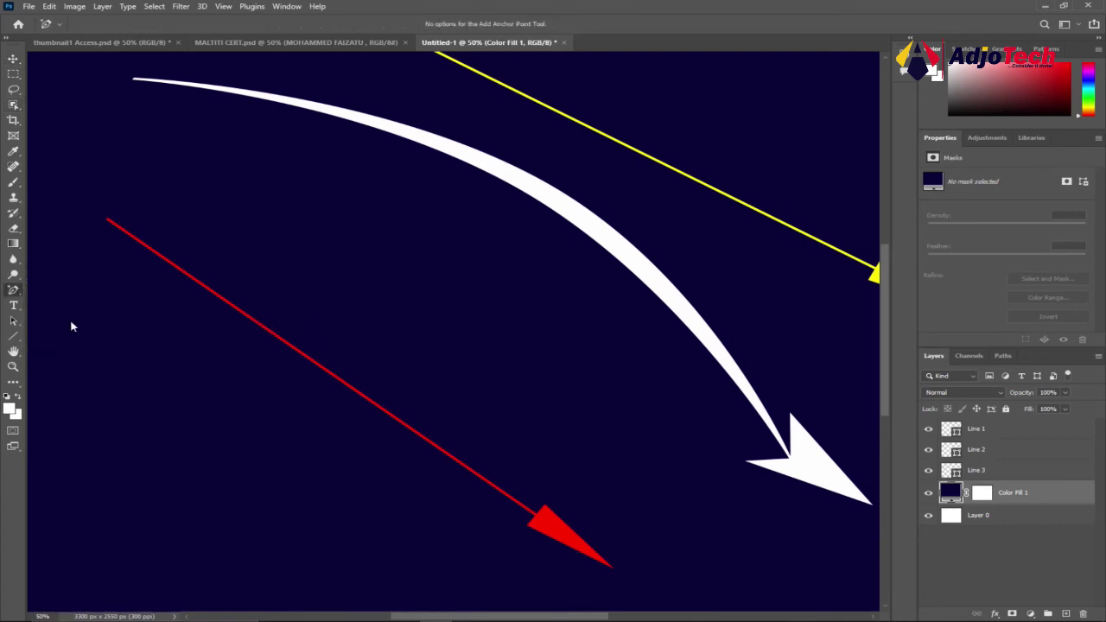
click(999, 471)
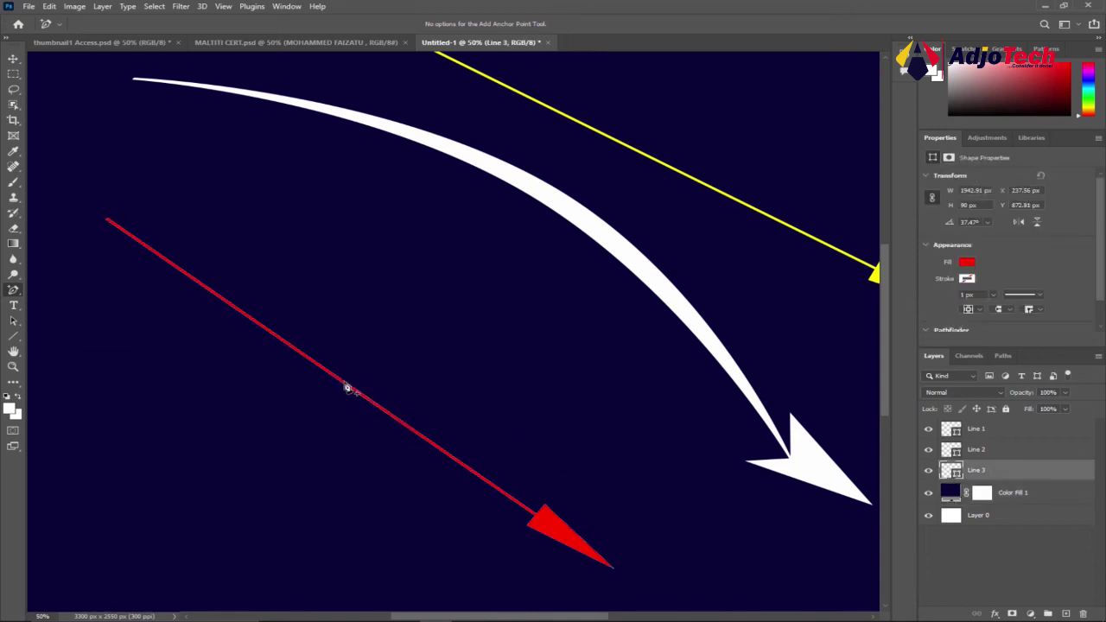
Bend the red line and its lower edge into a curve, then widen its arrowhead.
drag(347, 388, 374, 337)
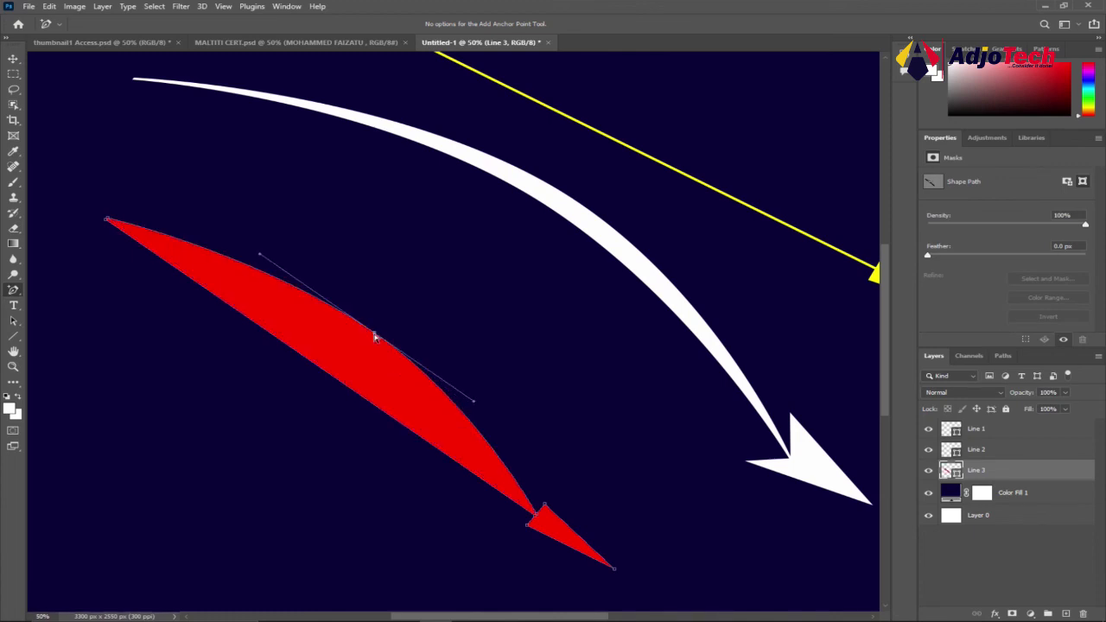
drag(319, 373, 291, 373)
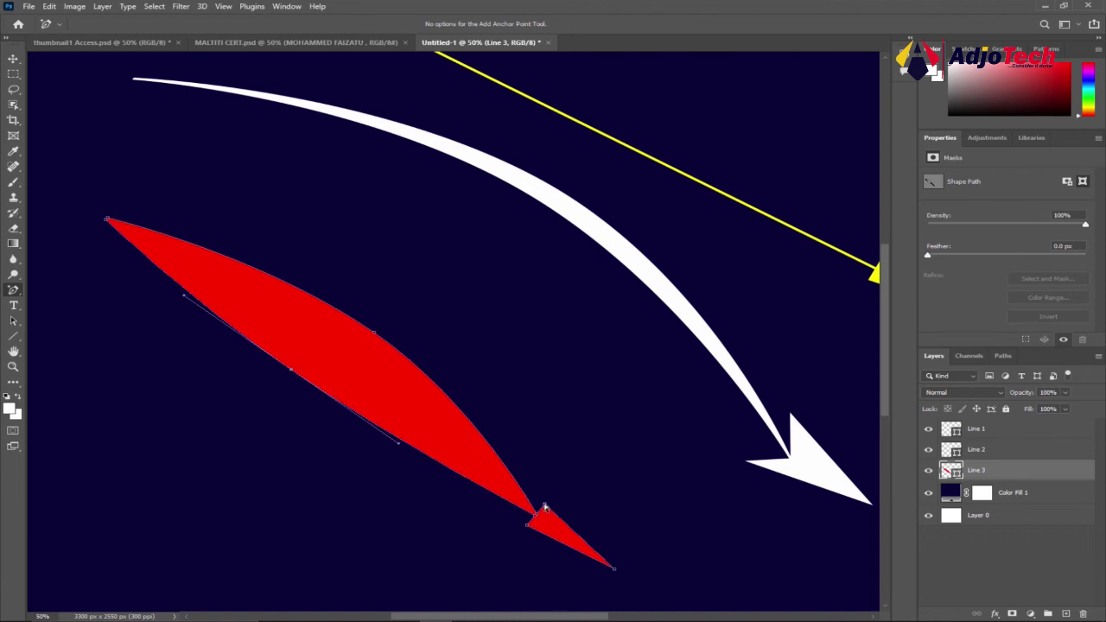
drag(537, 472, 538, 471)
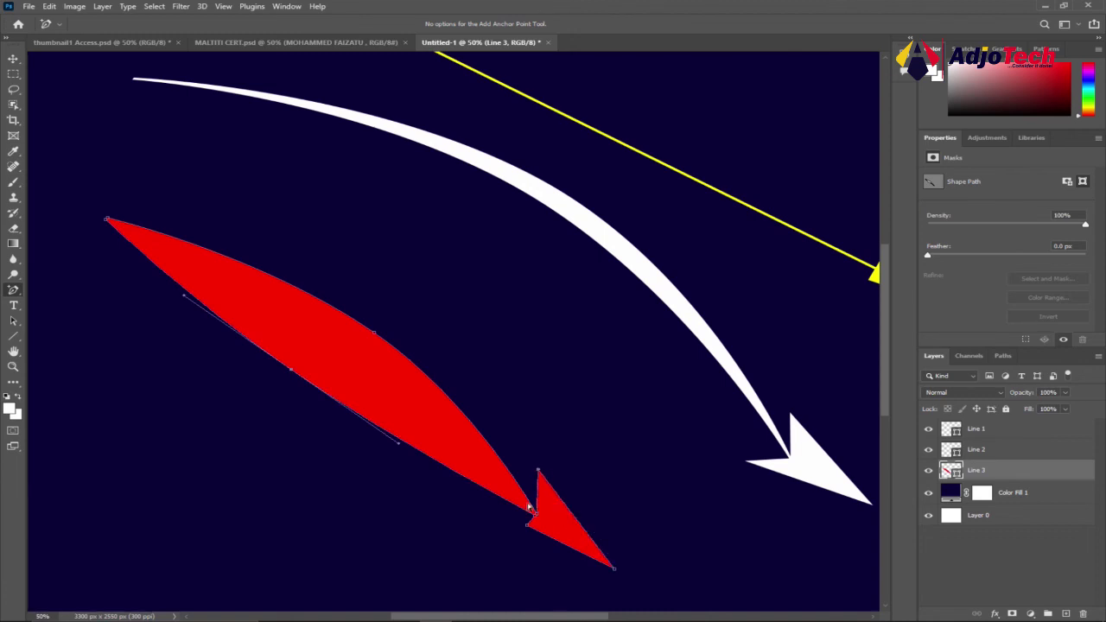
drag(477, 520, 476, 518)
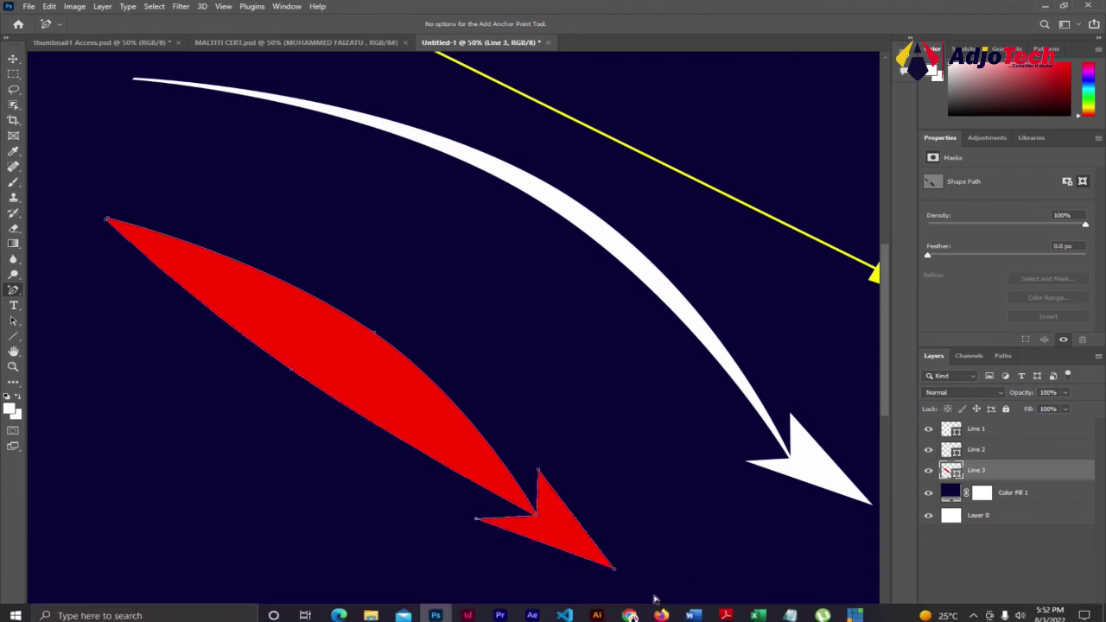